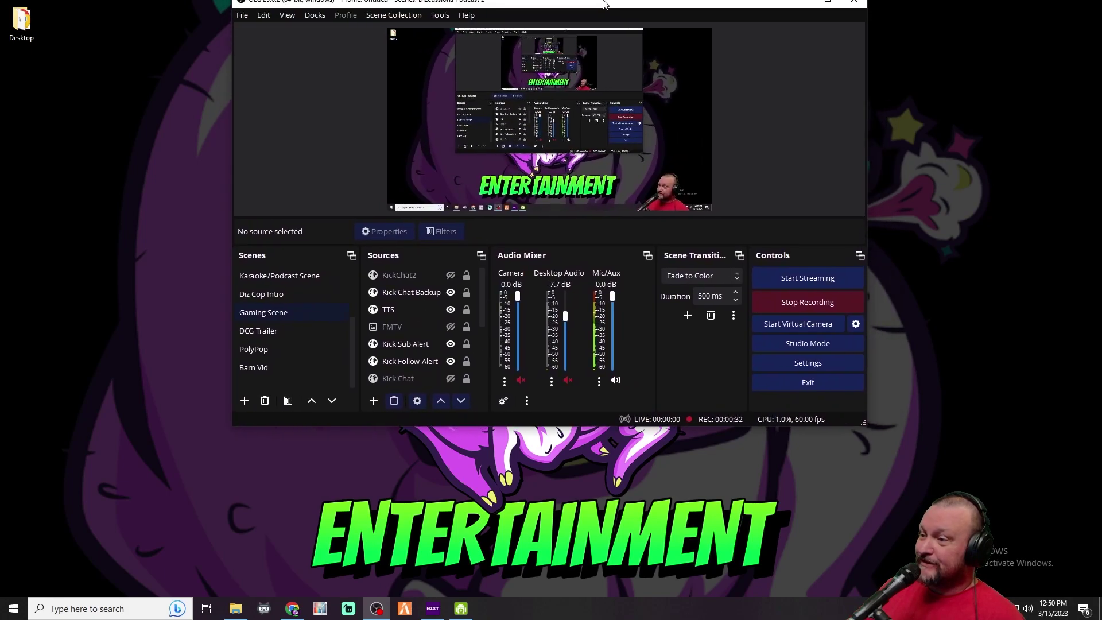
Center the OBS window and open Custom Browser Docks, selecting the existing Kick Chat entry
{"action": "left_click_drag", "start_coordinate": [654, 7], "coordinate": [582, 83]}
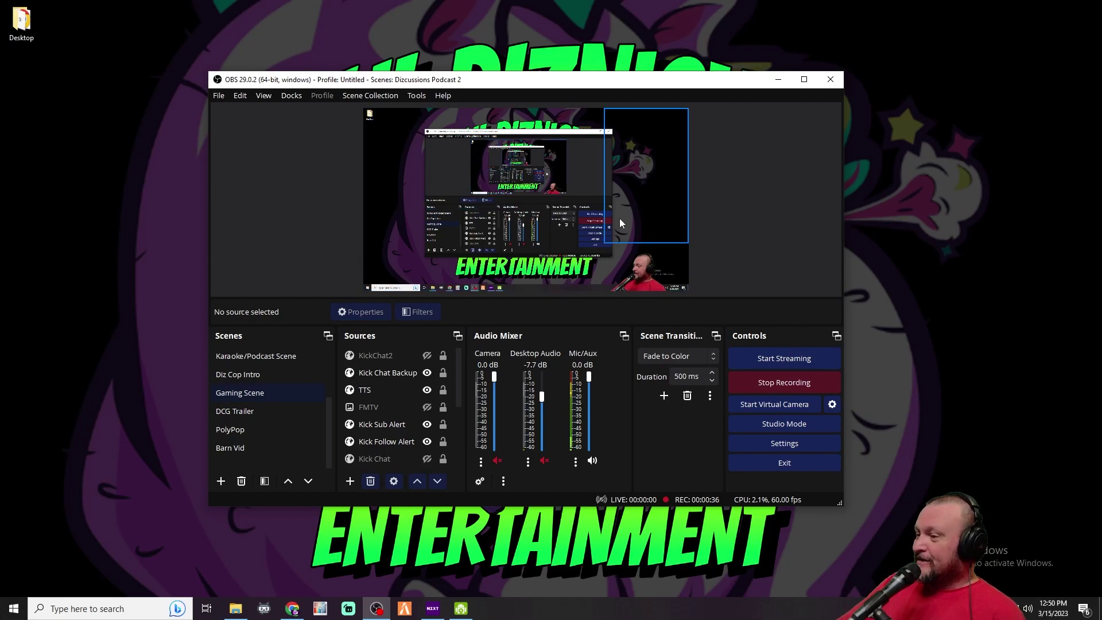
{"action": "left_click", "coordinate": [291, 95]}
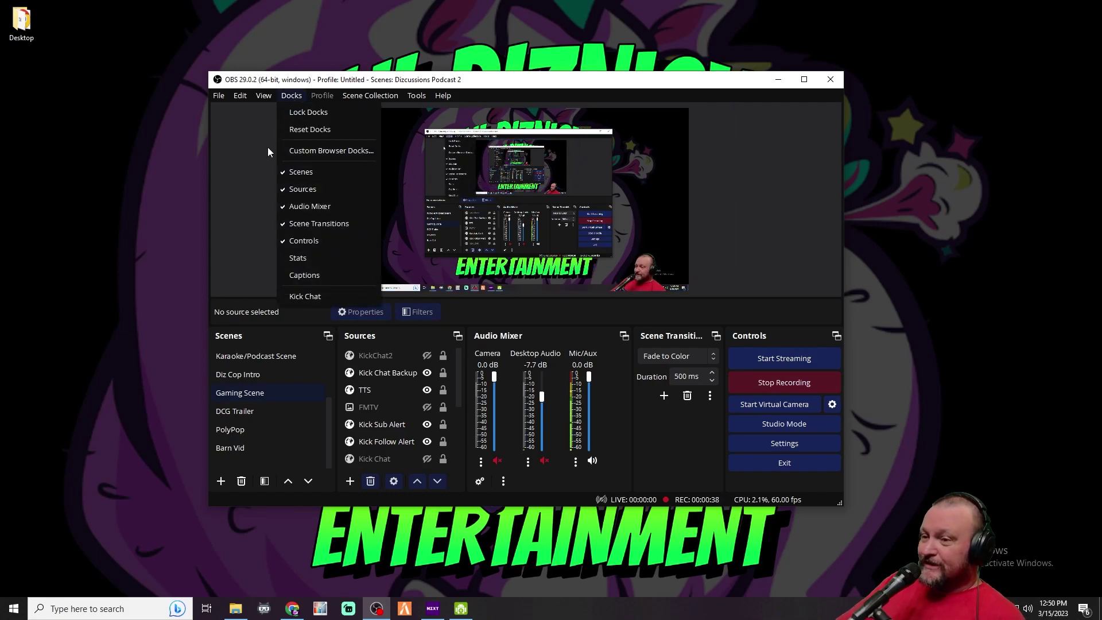
{"action": "left_click", "coordinate": [304, 152]}
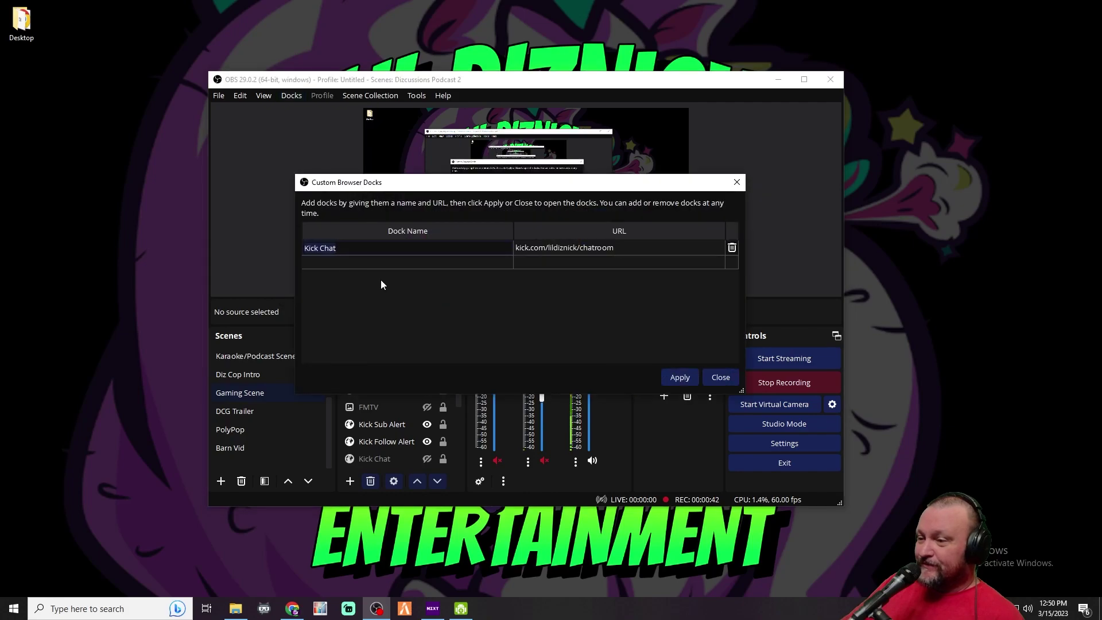
{"action": "left_click", "coordinate": [346, 250]}
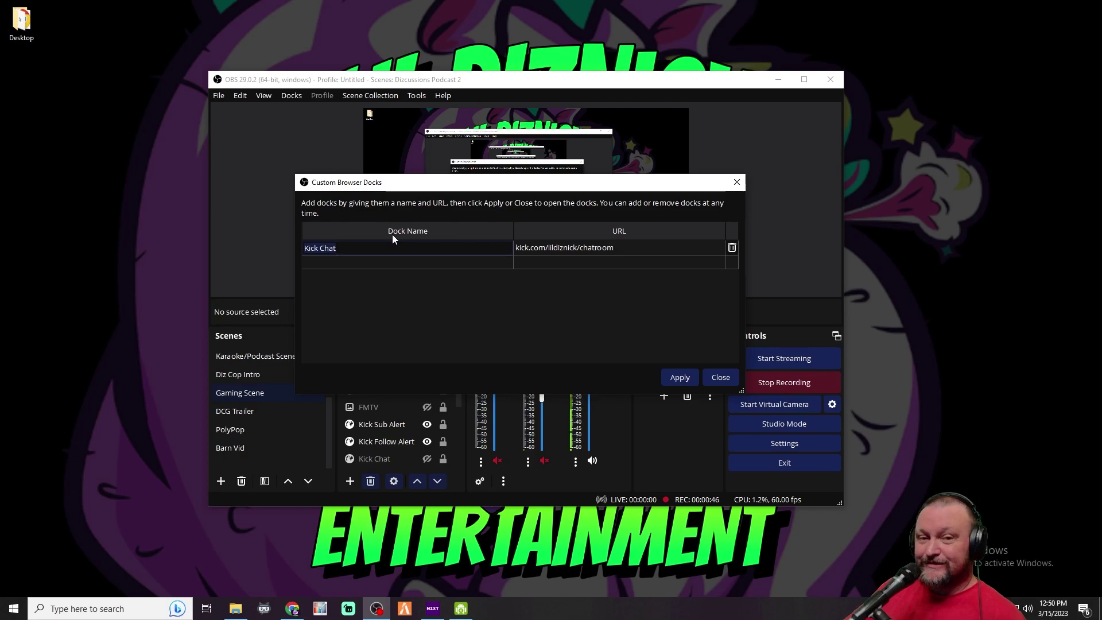
Add a 'New Kick Chat' dock row using the Kick Chat dock's chatroom URL
{"action": "left_click", "coordinate": [355, 262]}
{"action": "type", "text": "New "}
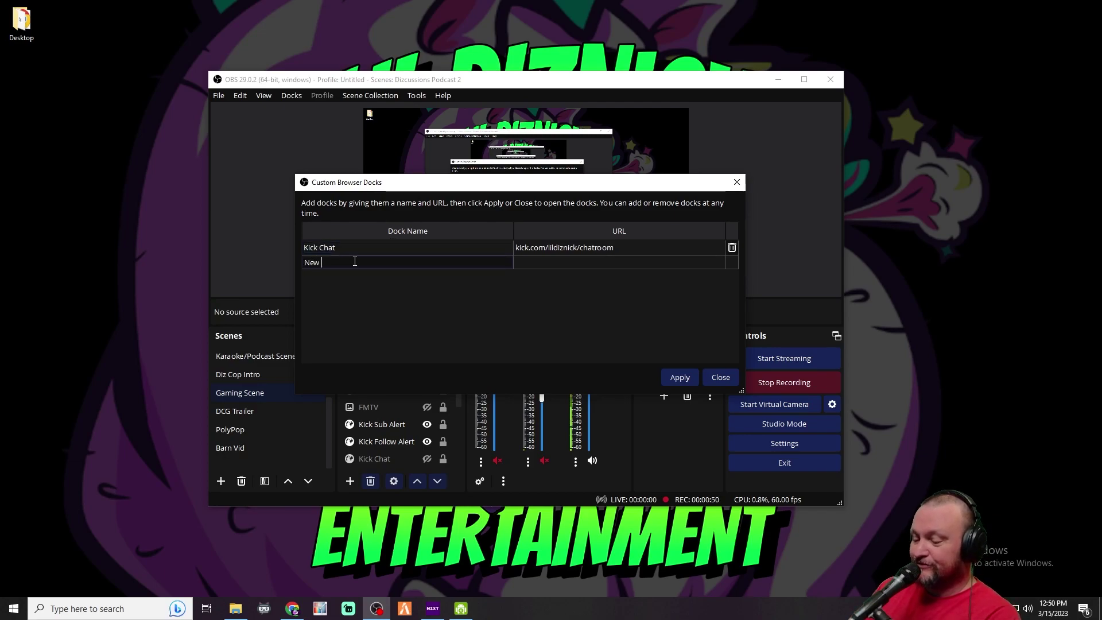
{"action": "type", "text": "Kick Chat"}
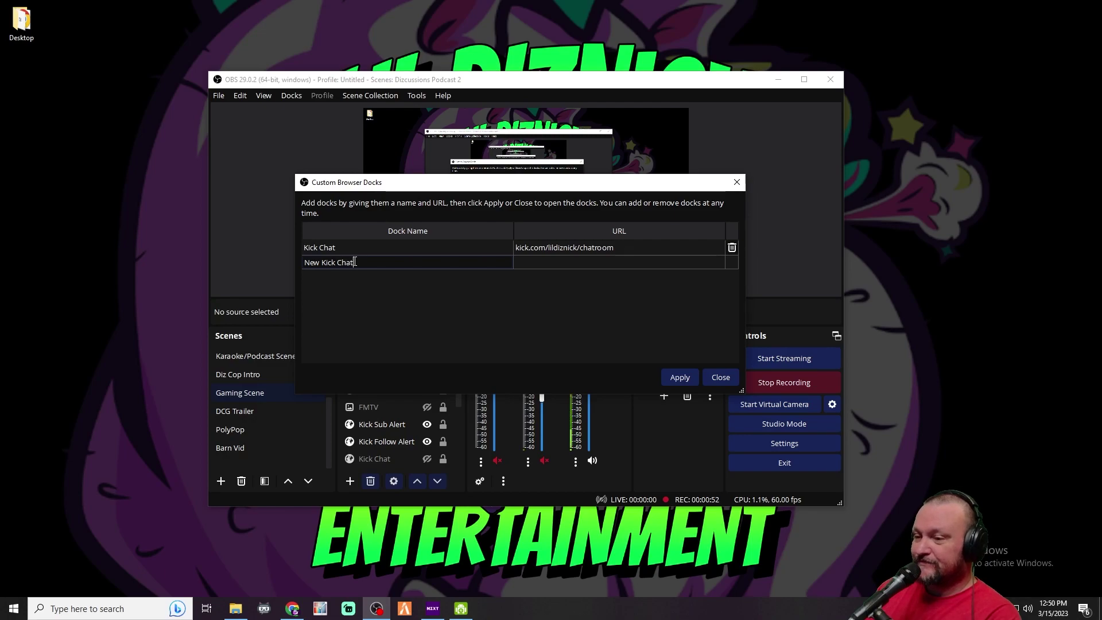
{"action": "double_click", "coordinate": [601, 251]}
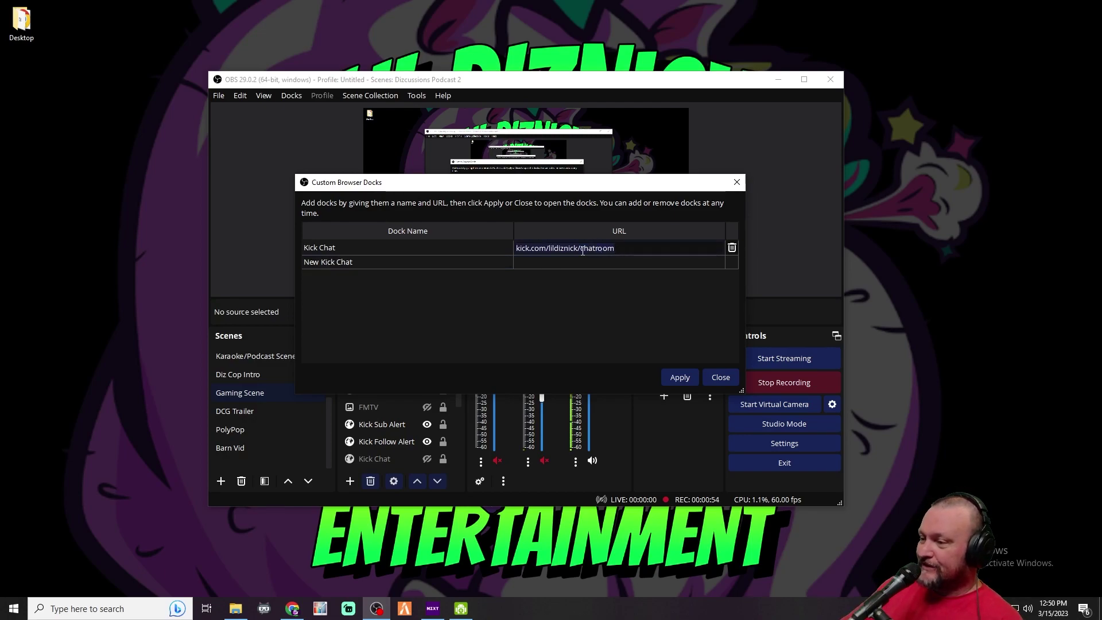
{"action": "double_click", "coordinate": [559, 263]}
{"action": "type", "text": "kick.com/lildiznick/chatroom"}
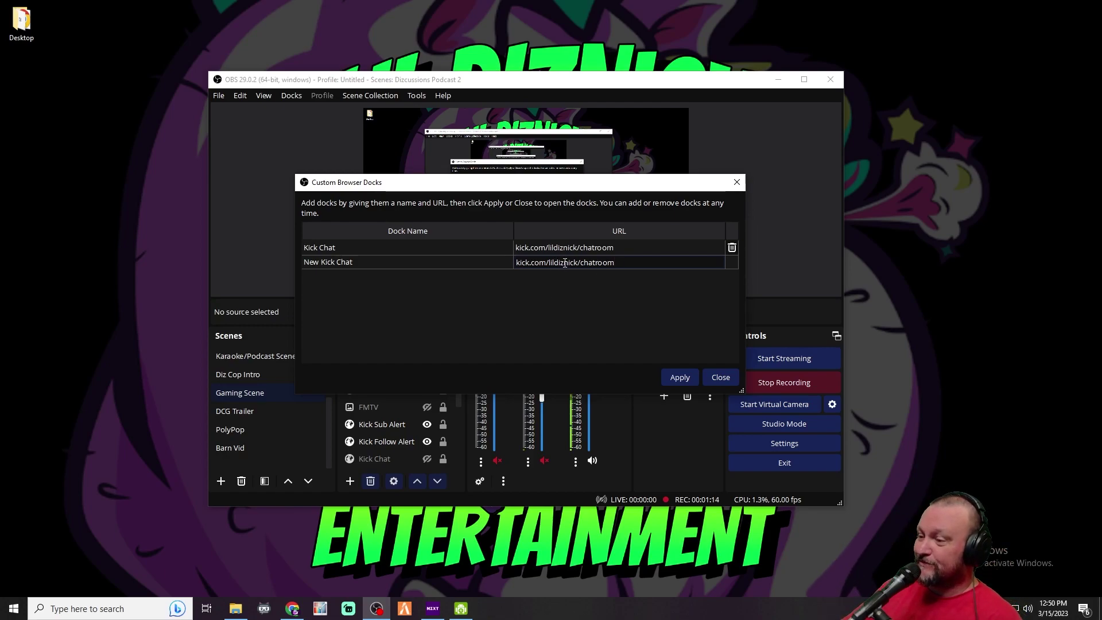
Apply the New Kick Chat dock, close the dialog, and attach the dock right of the preview
{"action": "left_click", "coordinate": [677, 377]}
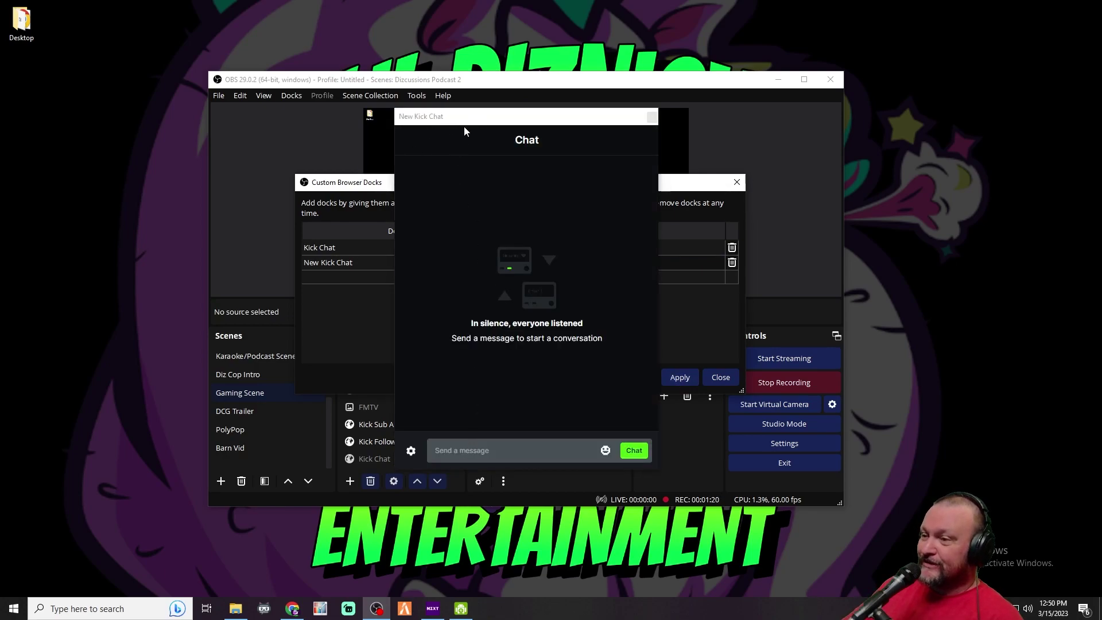
{"action": "left_click_drag", "start_coordinate": [439, 119], "coordinate": [478, 121]}
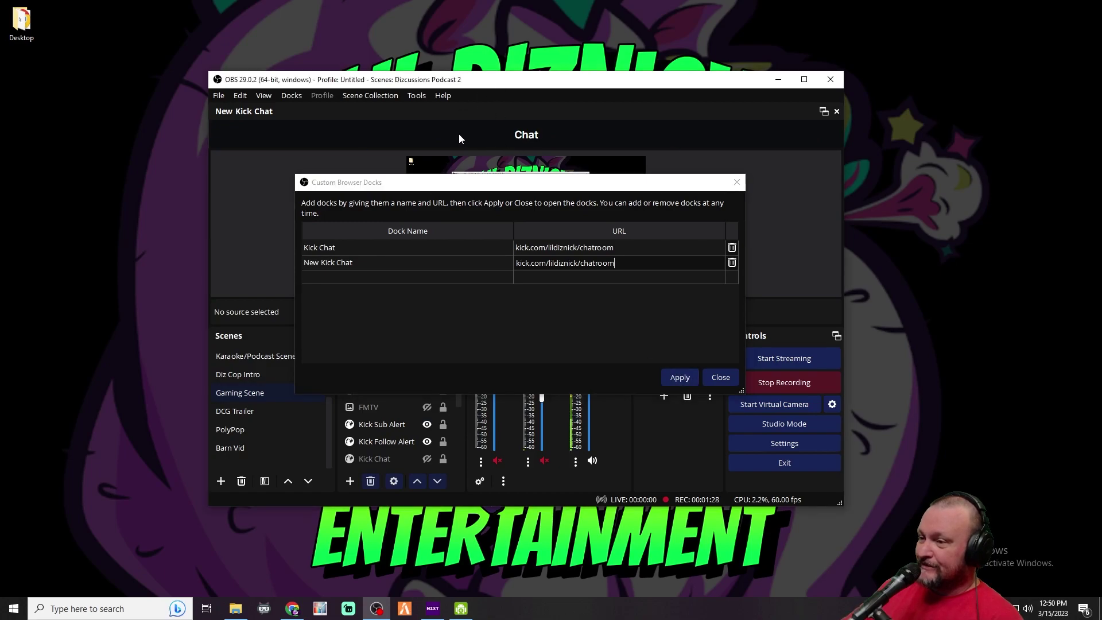
{"action": "left_click", "coordinate": [681, 378]}
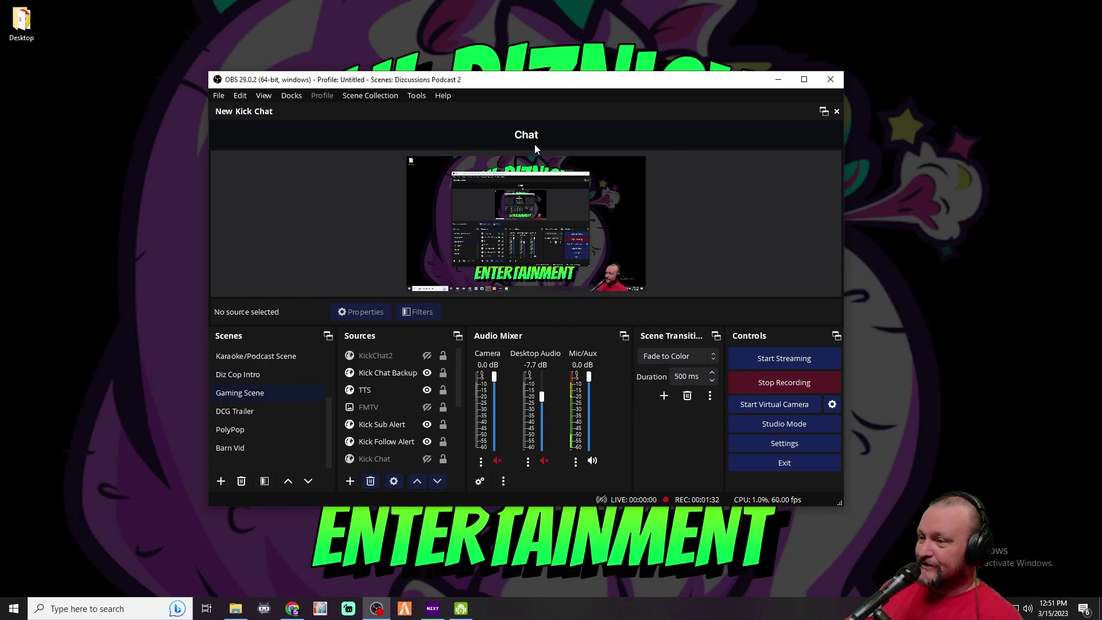
{"action": "left_click_drag", "start_coordinate": [428, 112], "coordinate": [790, 199]}
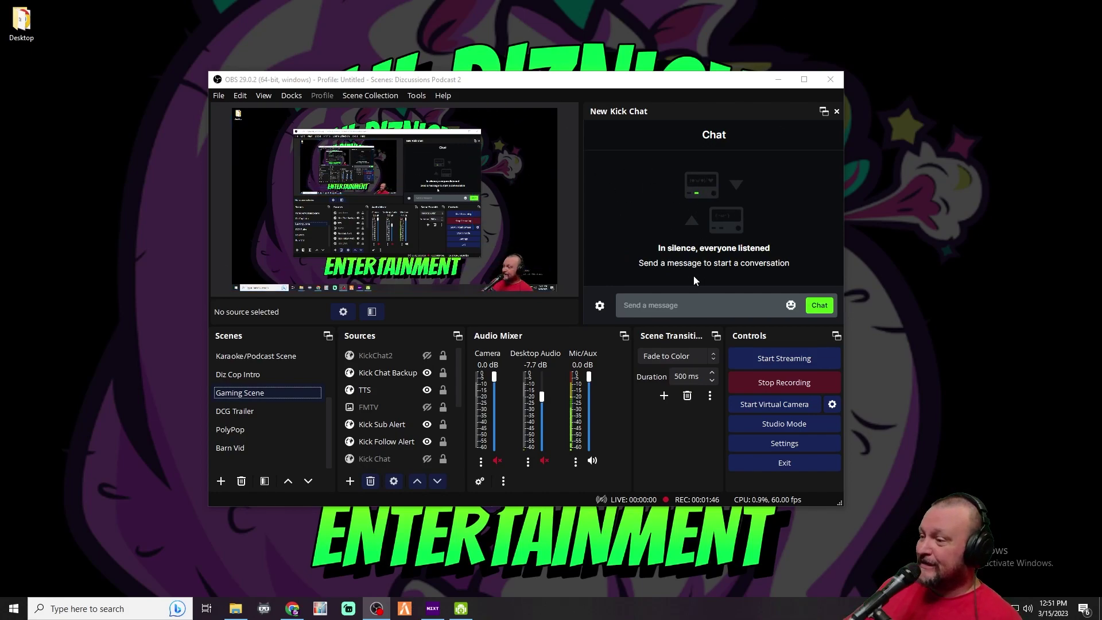
Send the message 'test' from the Kick creator dashboard chat
{"action": "left_click", "coordinate": [292, 609]}
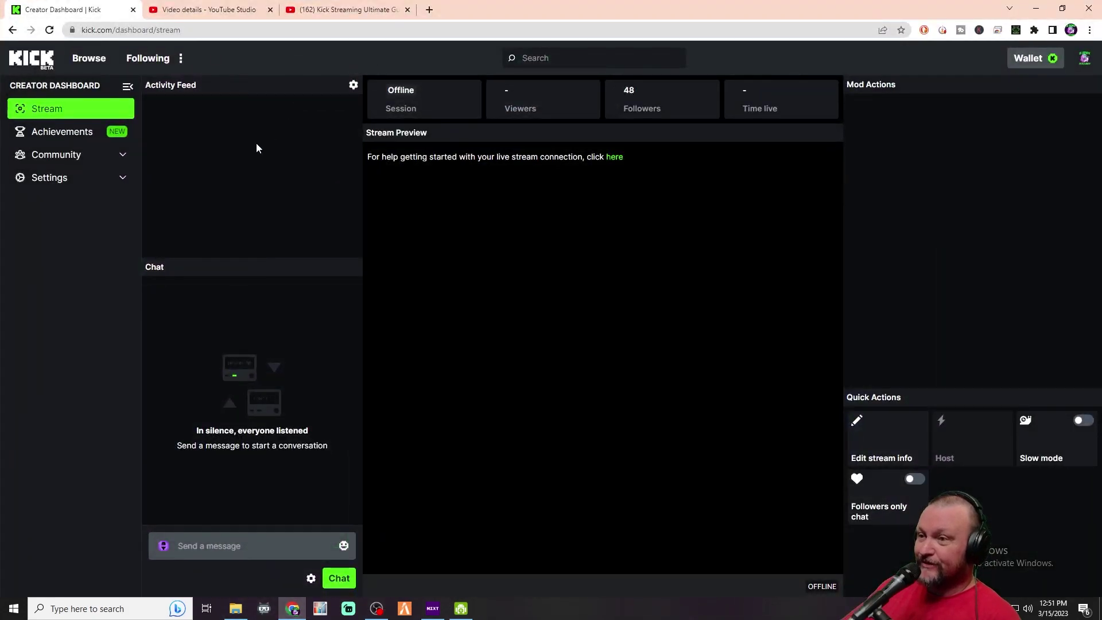
{"action": "left_click", "coordinate": [196, 543]}
{"action": "type", "text": "te"}
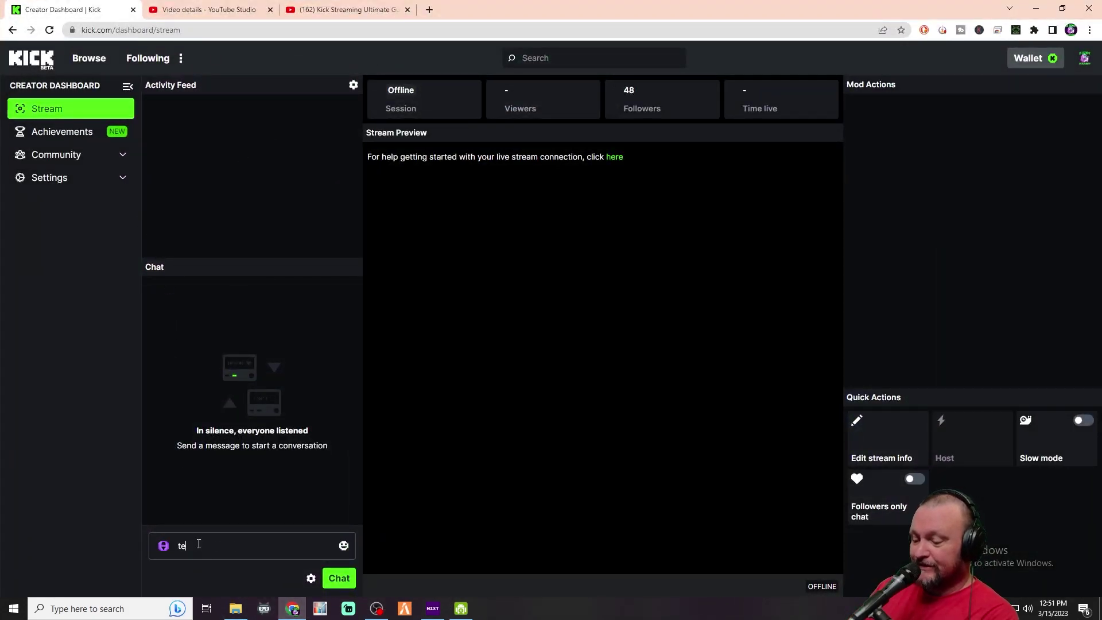
{"action": "type", "text": "st"}
{"action": "key", "text": "Return"}
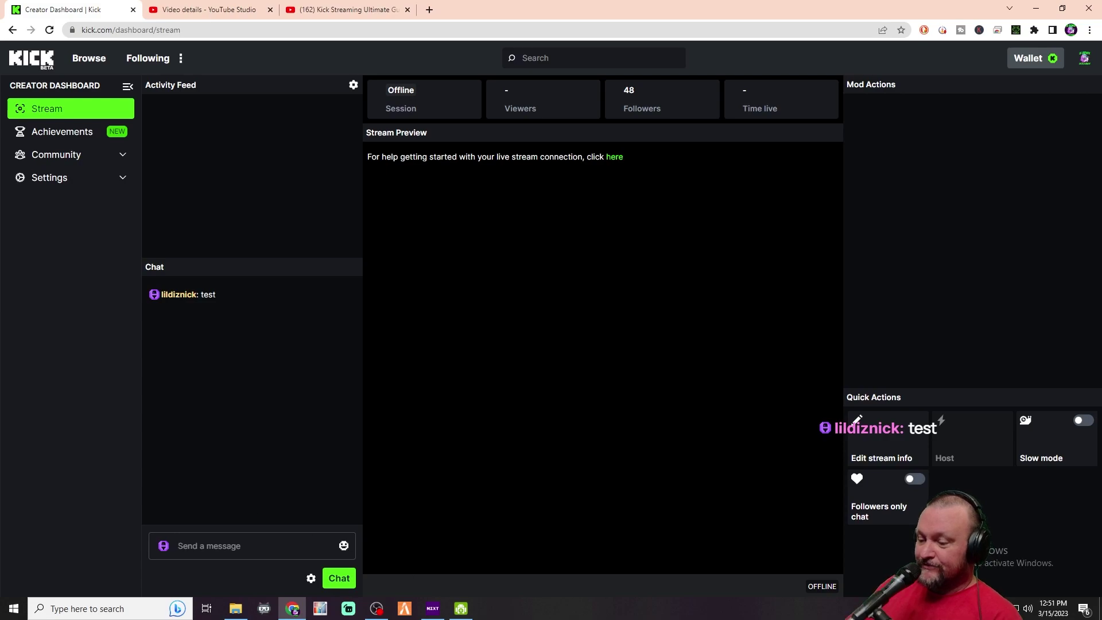
Check the OBS chat dock and try sending 'test' from its message box
{"action": "left_click", "coordinate": [376, 609]}
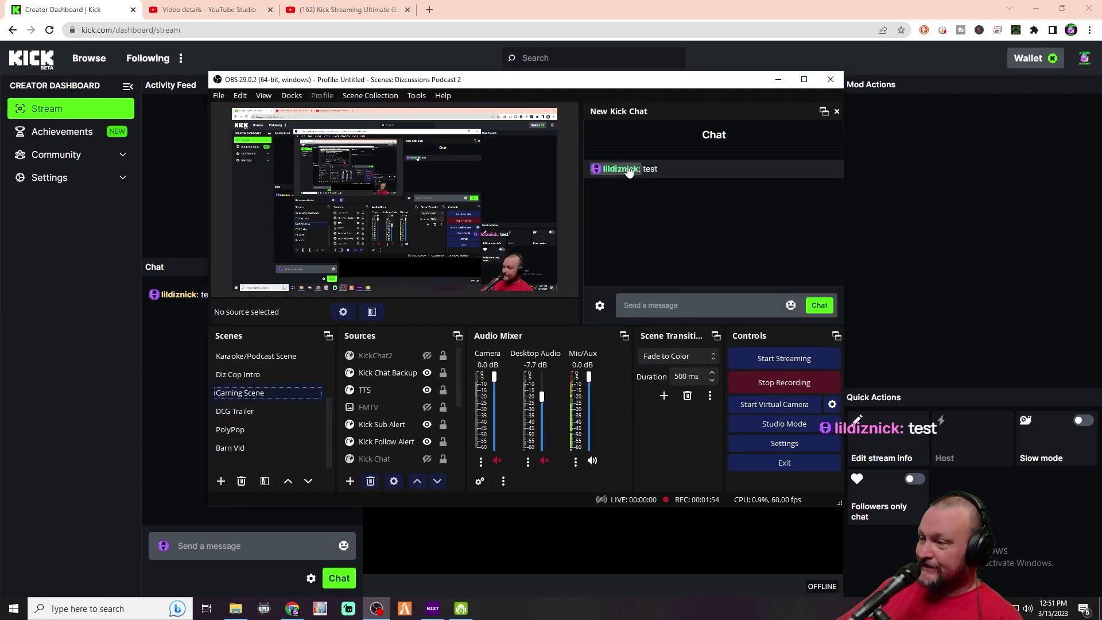
{"action": "left_click", "coordinate": [649, 306]}
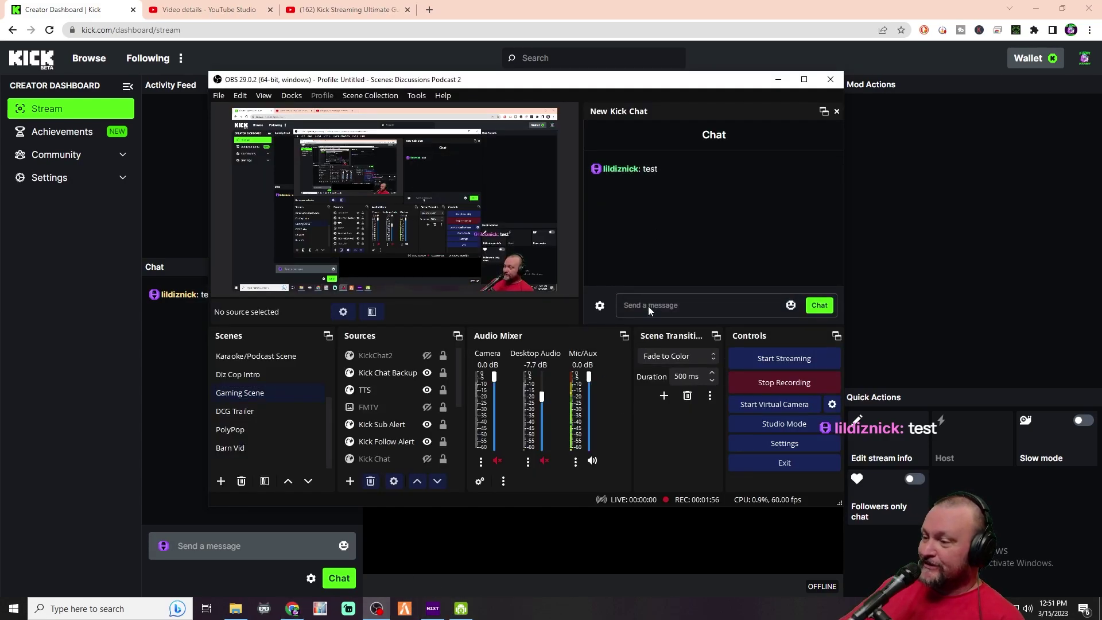
{"action": "type", "text": "test"}
{"action": "key", "text": "Return"}
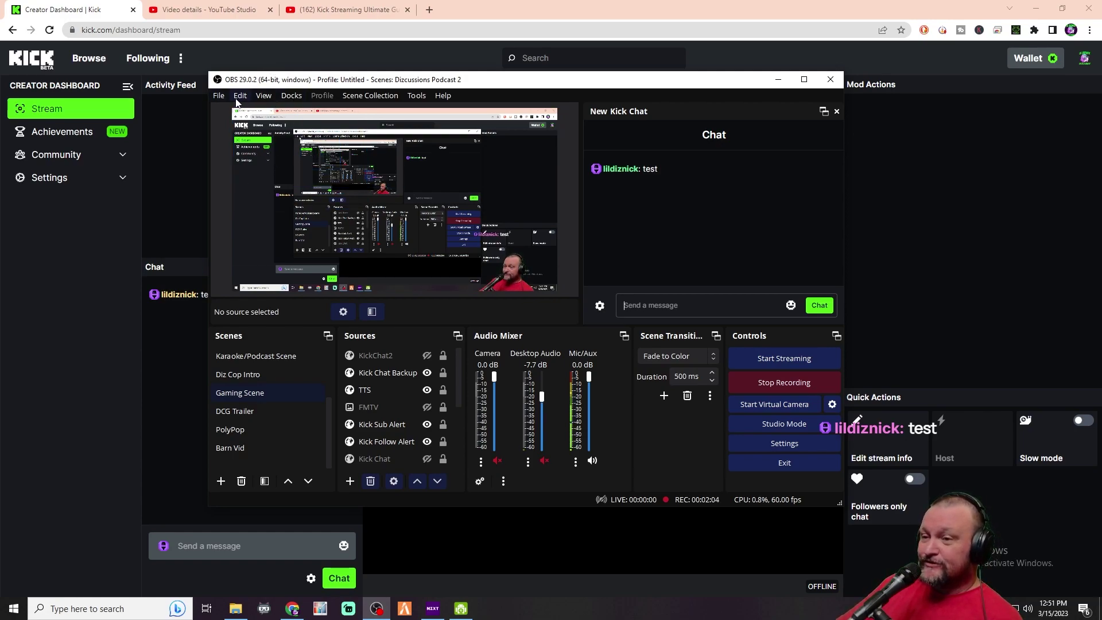
Add a custom browser dock named 'Kick' with URL kick.com and apply it
{"action": "left_click", "coordinate": [291, 96]}
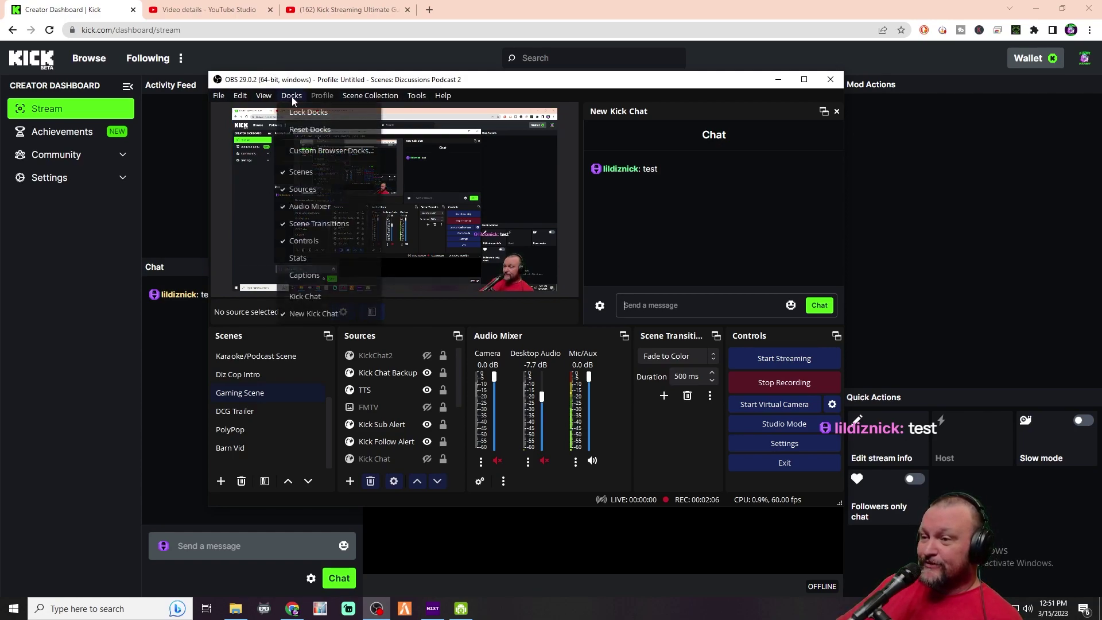
{"action": "left_click", "coordinate": [299, 153]}
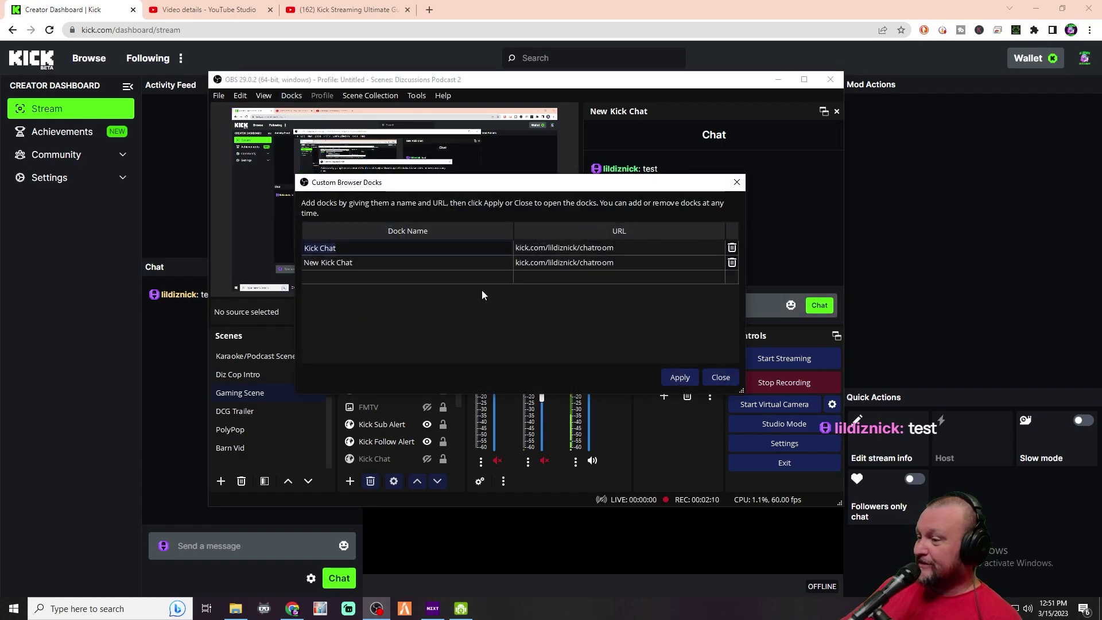
{"action": "left_click", "coordinate": [406, 274]}
{"action": "type", "text": "Kick"}
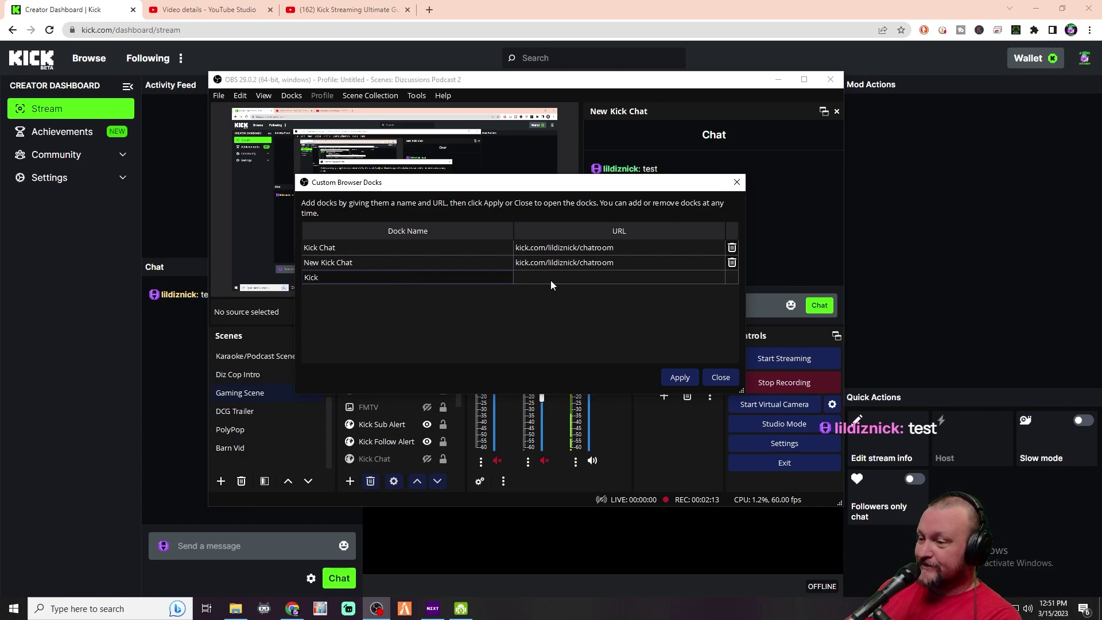
{"action": "left_click", "coordinate": [552, 279]}
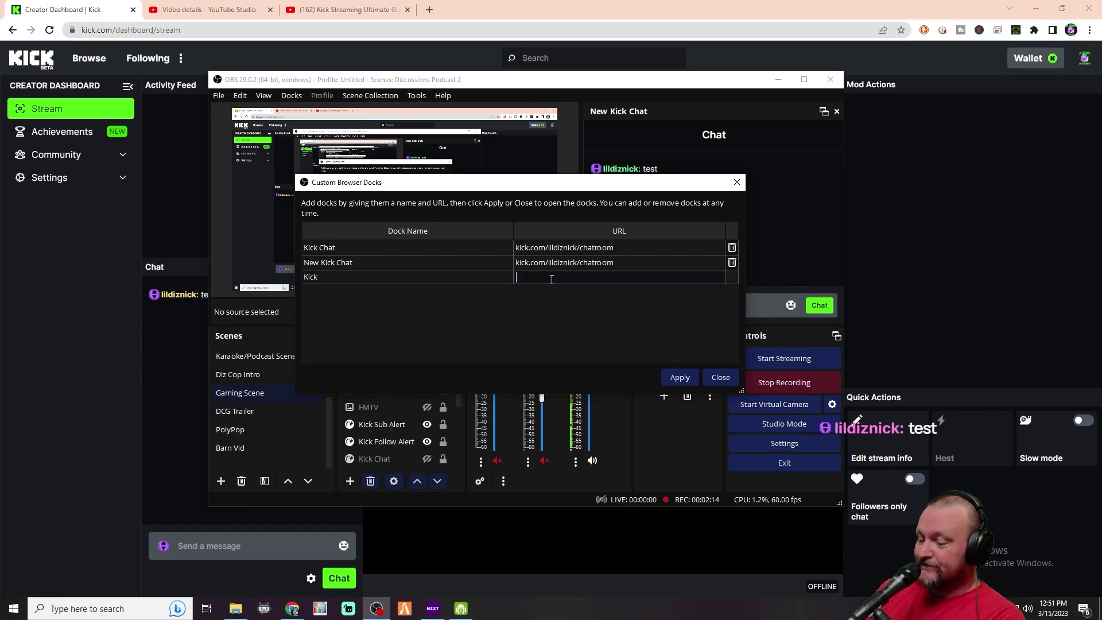
{"action": "type", "text": "kick.com"}
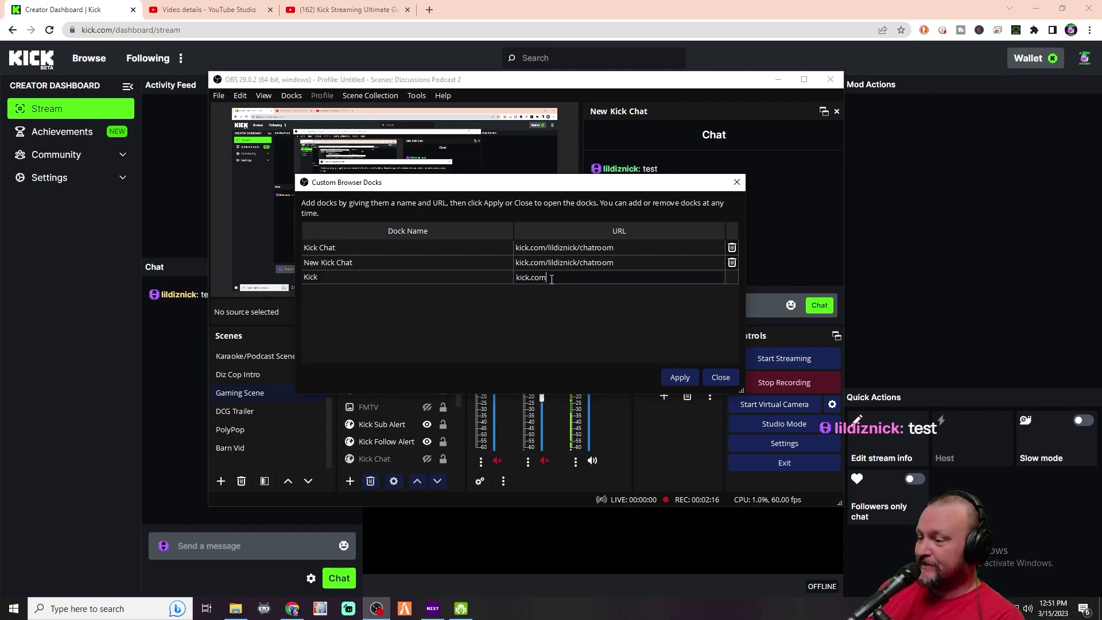
{"action": "left_click", "coordinate": [680, 377]}
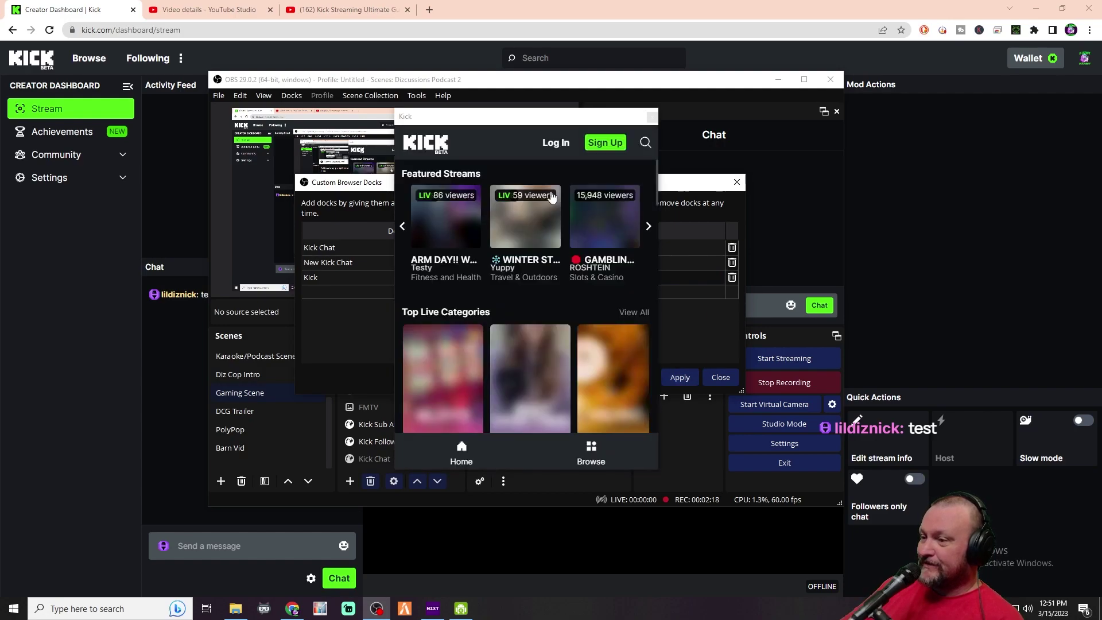
In the Kick dock, log in with Google, entering the account e-mail and password
{"action": "left_click", "coordinate": [555, 144]}
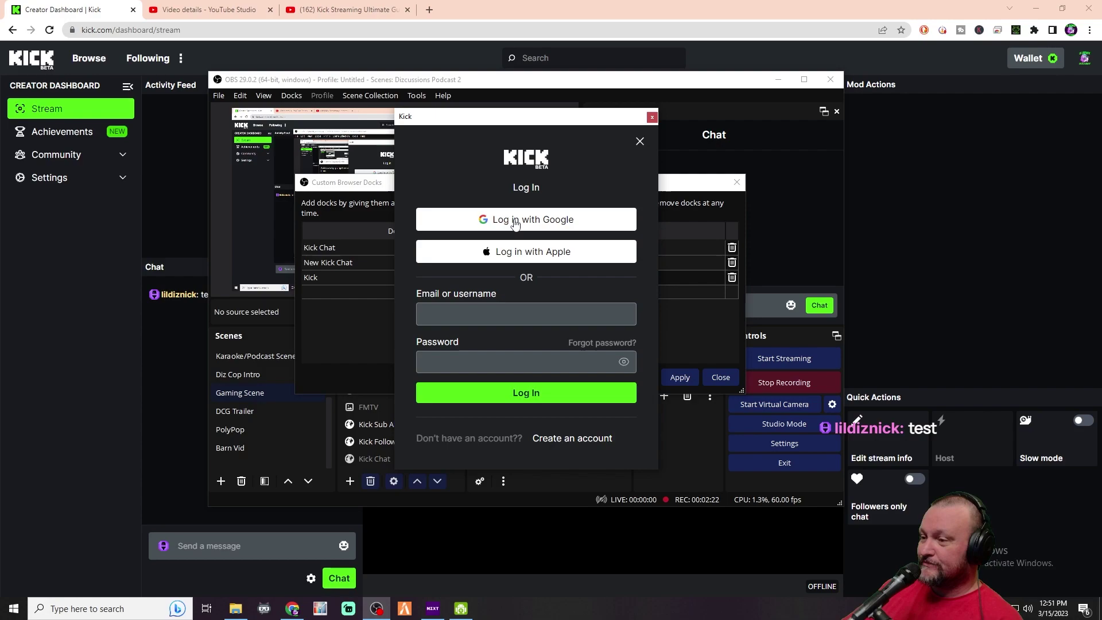
{"action": "left_click", "coordinate": [516, 222]}
{"action": "type", "text": "[email hidden by privacy mask]"}
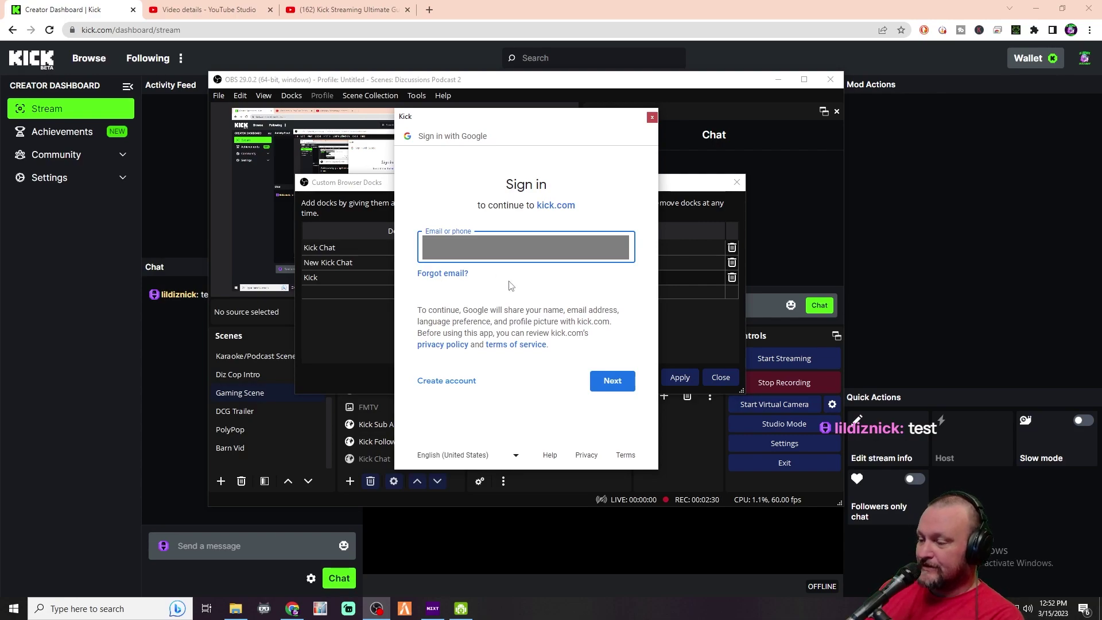
{"action": "left_click", "coordinate": [618, 380]}
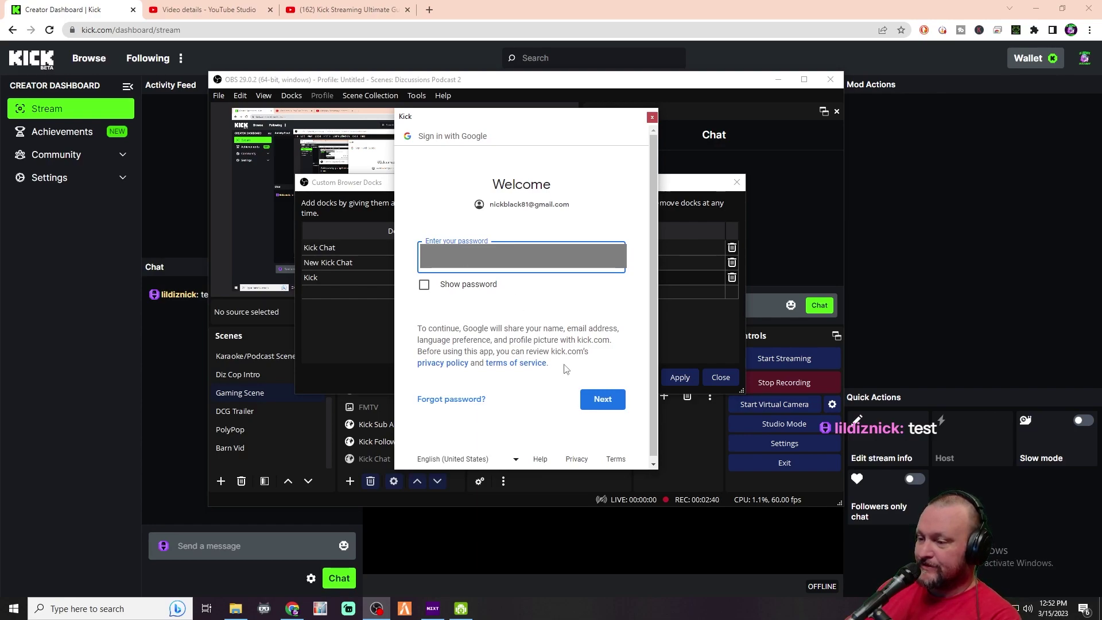
{"action": "left_click", "coordinate": [600, 401]}
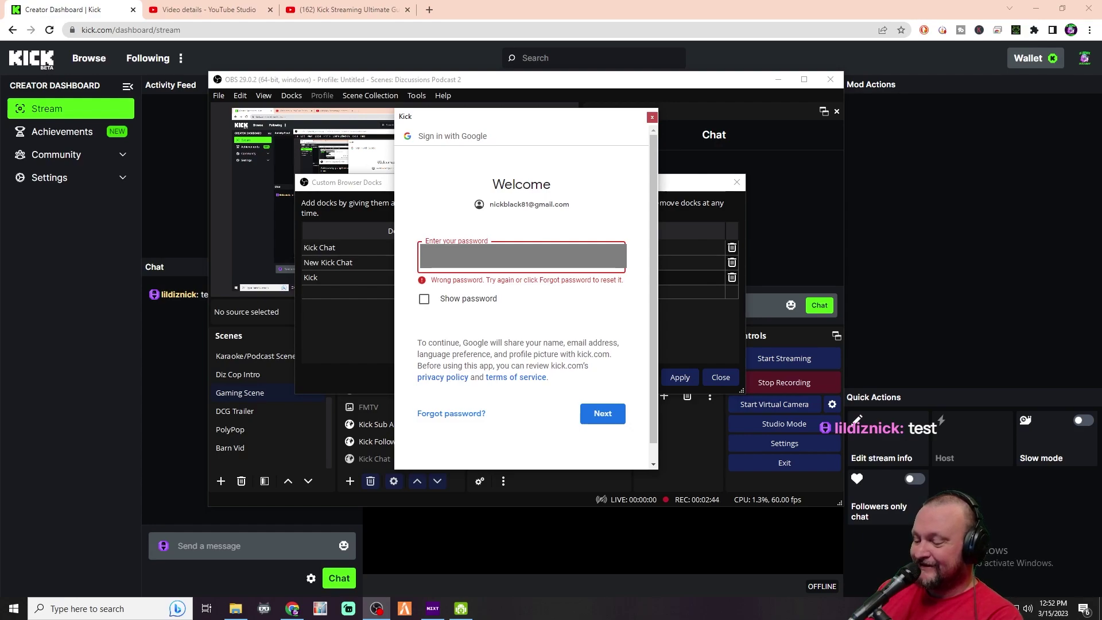
{"action": "key", "text": "Return"}
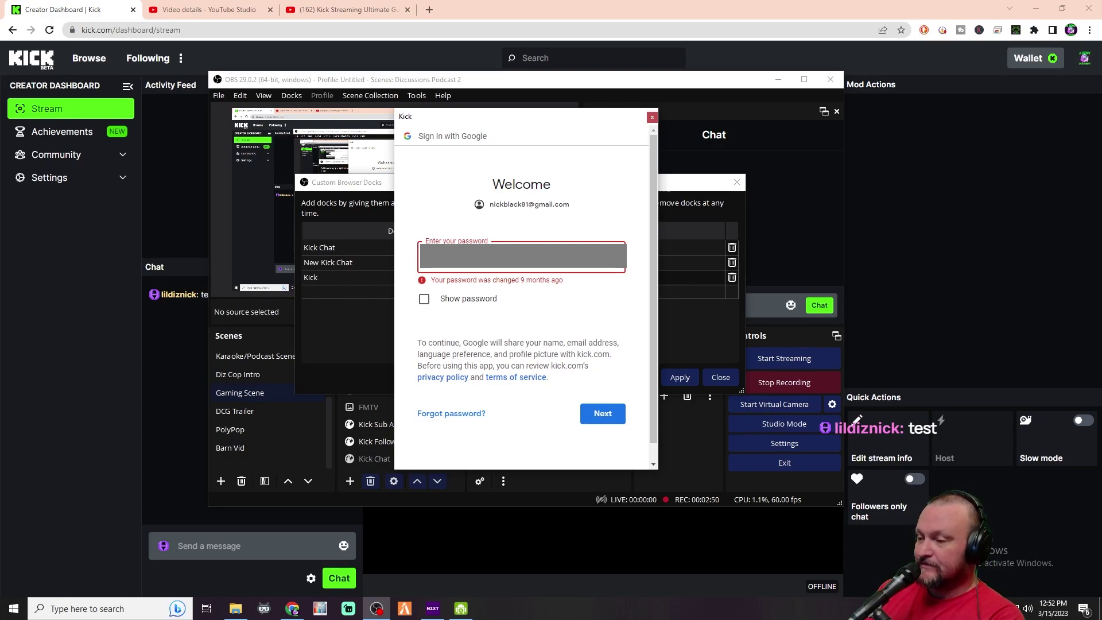
Resubmit the password, pick the text-message code option, then close the Google sign-in window
{"action": "key", "text": "Return"}
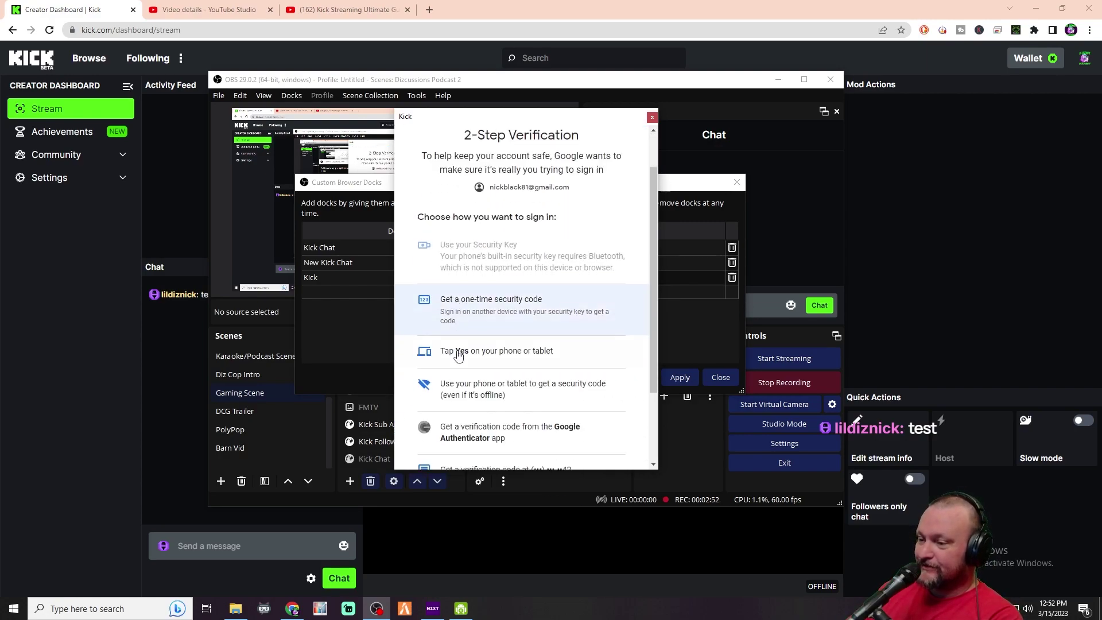
{"action": "scroll", "coordinate": [457, 356], "scroll_direction": "down", "scroll_amount": 2}
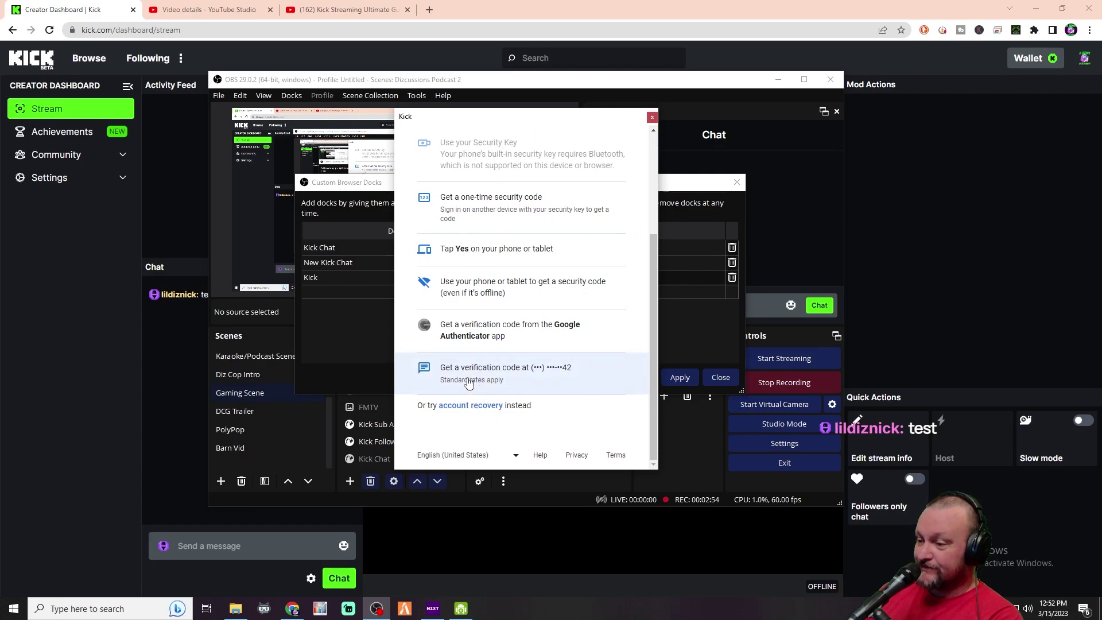
{"action": "left_click", "coordinate": [469, 383]}
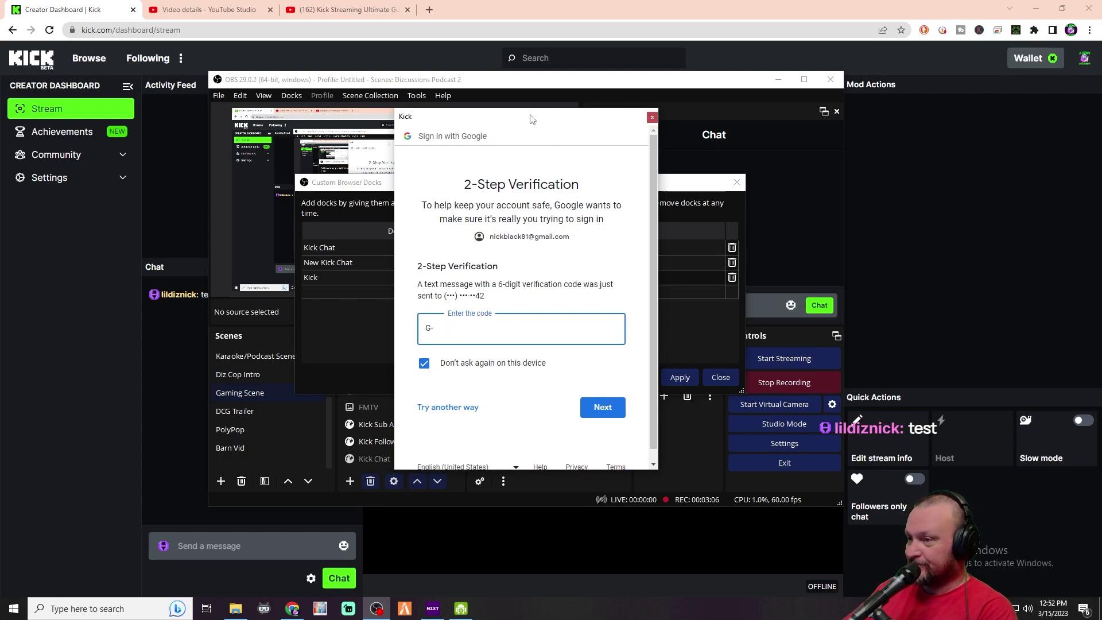
{"action": "key", "text": "alt+F4"}
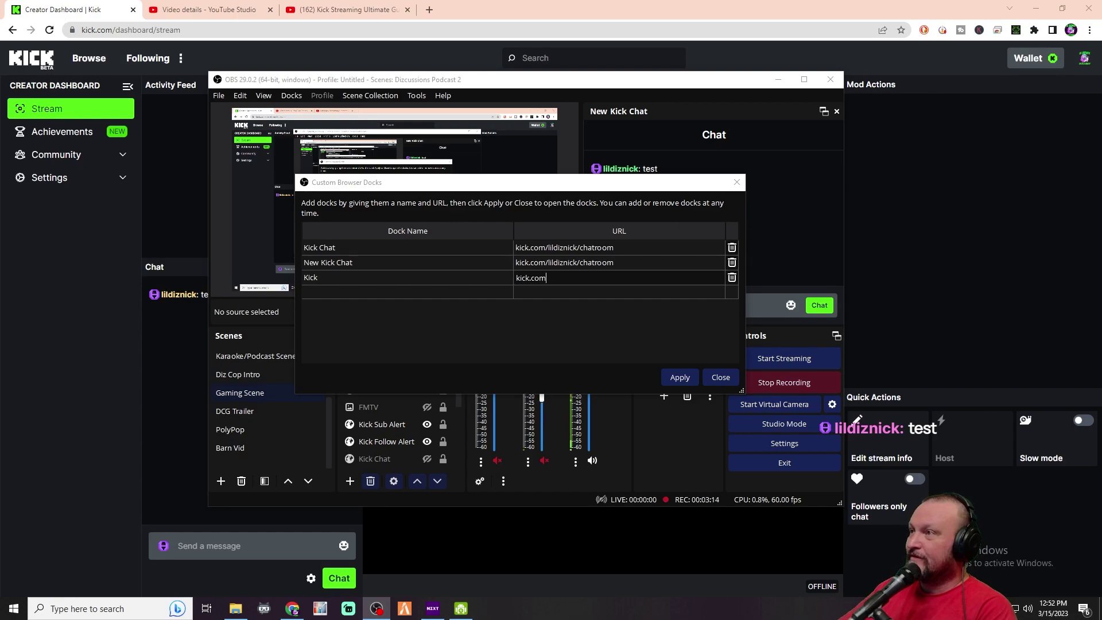
Apply the docks list, close the dialog, and remove the full Kick site dock
{"action": "left_click", "coordinate": [680, 377]}
{"action": "double_click", "coordinate": [492, 139]}
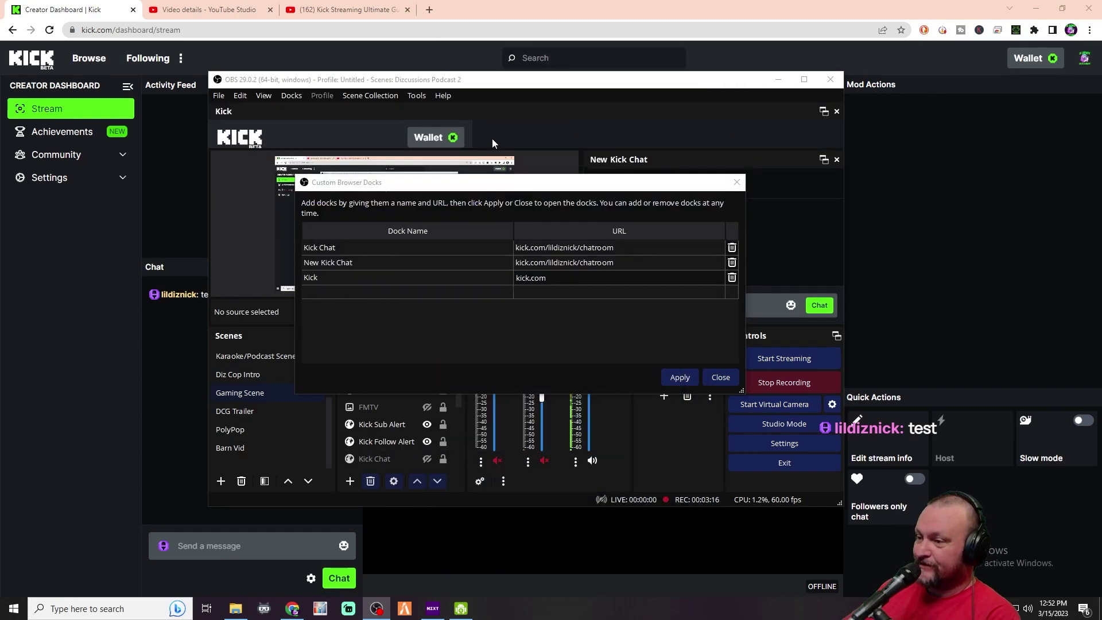
{"action": "left_click", "coordinate": [721, 377]}
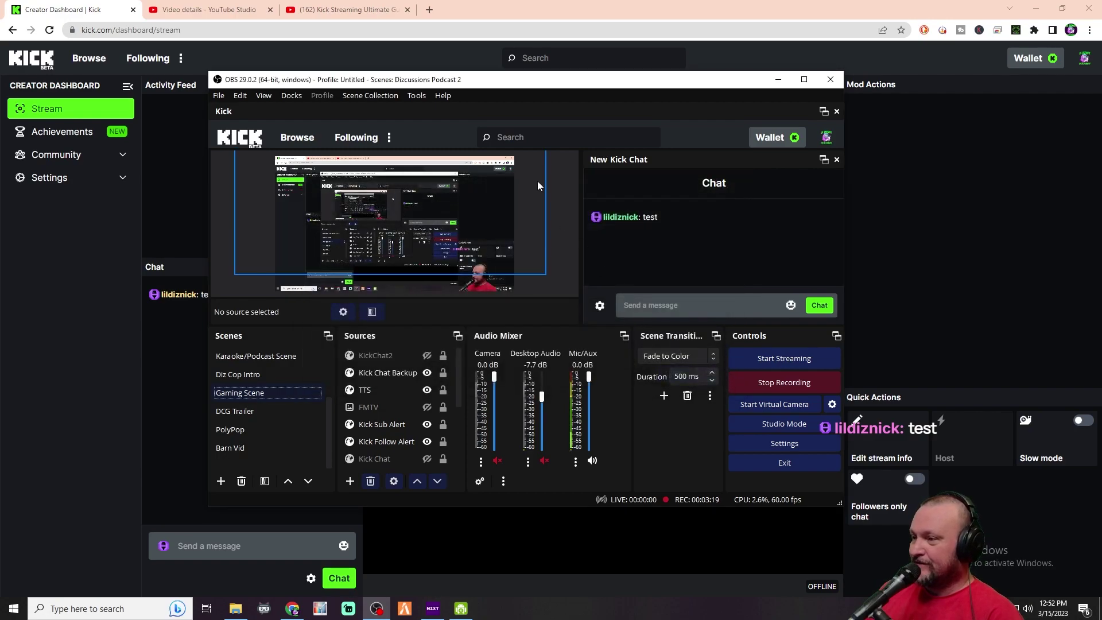
{"action": "left_click", "coordinate": [836, 111]}
{"action": "left_click", "coordinate": [644, 317]}
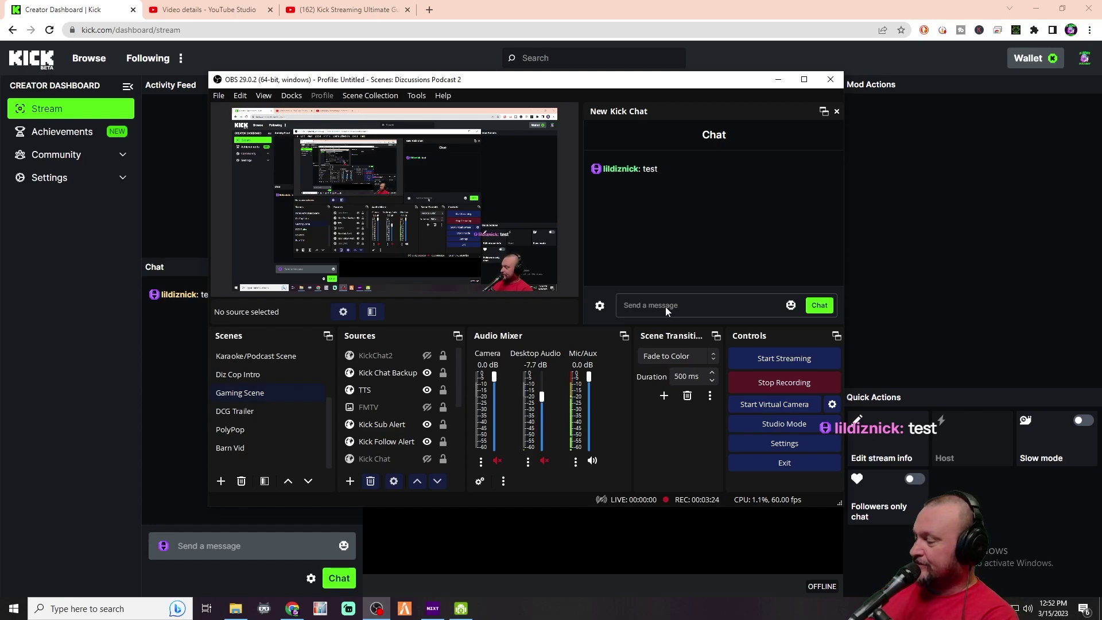
Click the Kick chat box, then cancel the Exit OBS prompt with No
{"action": "left_click", "coordinate": [666, 307]}
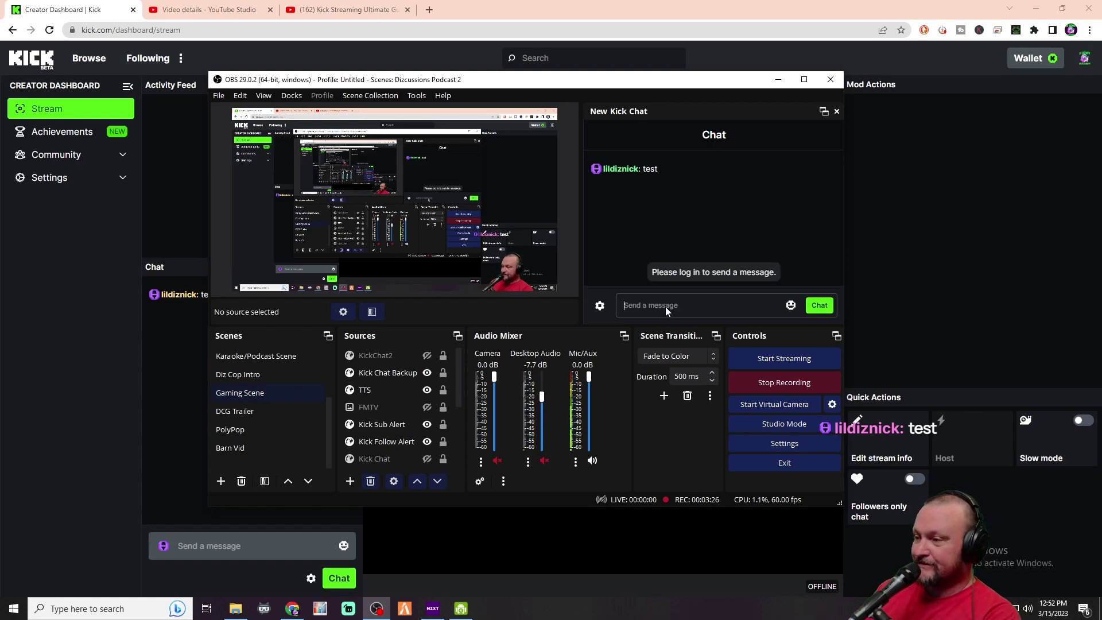
{"action": "left_click", "coordinate": [824, 87]}
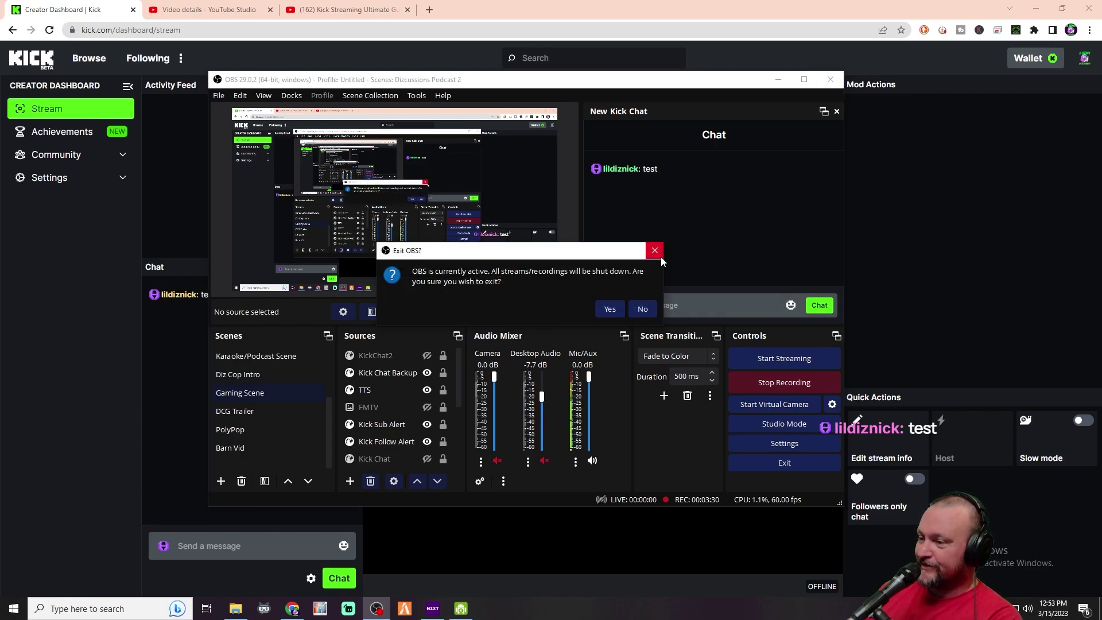
{"action": "left_click", "coordinate": [641, 309]}
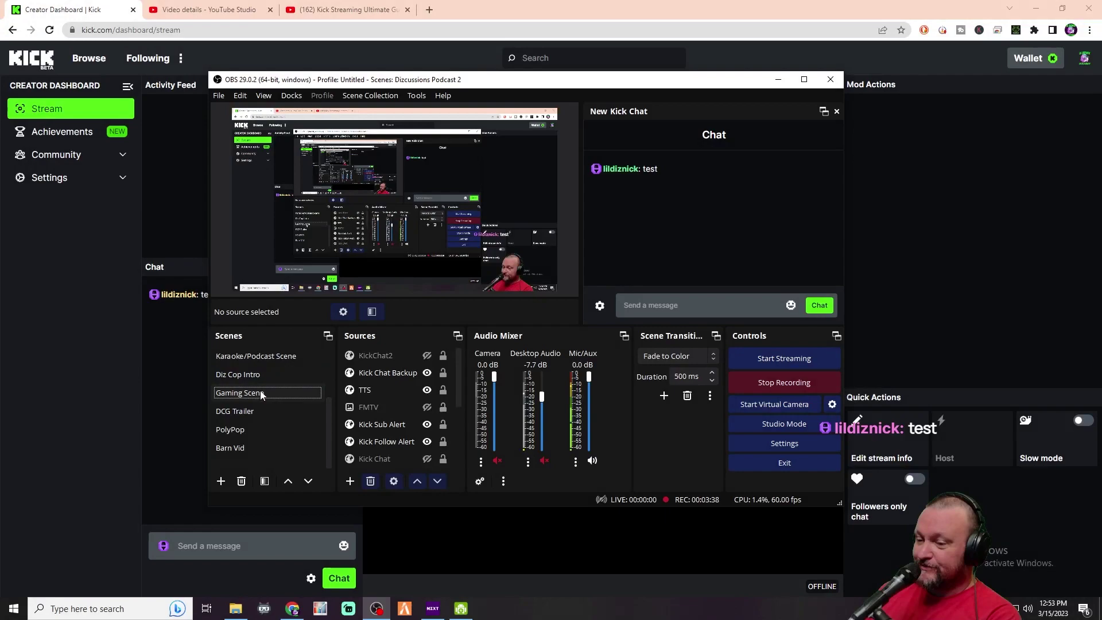
{"action": "left_click", "coordinate": [659, 307]}
{"action": "type", "text": "fdfds"}
{"action": "key", "text": "Return"}
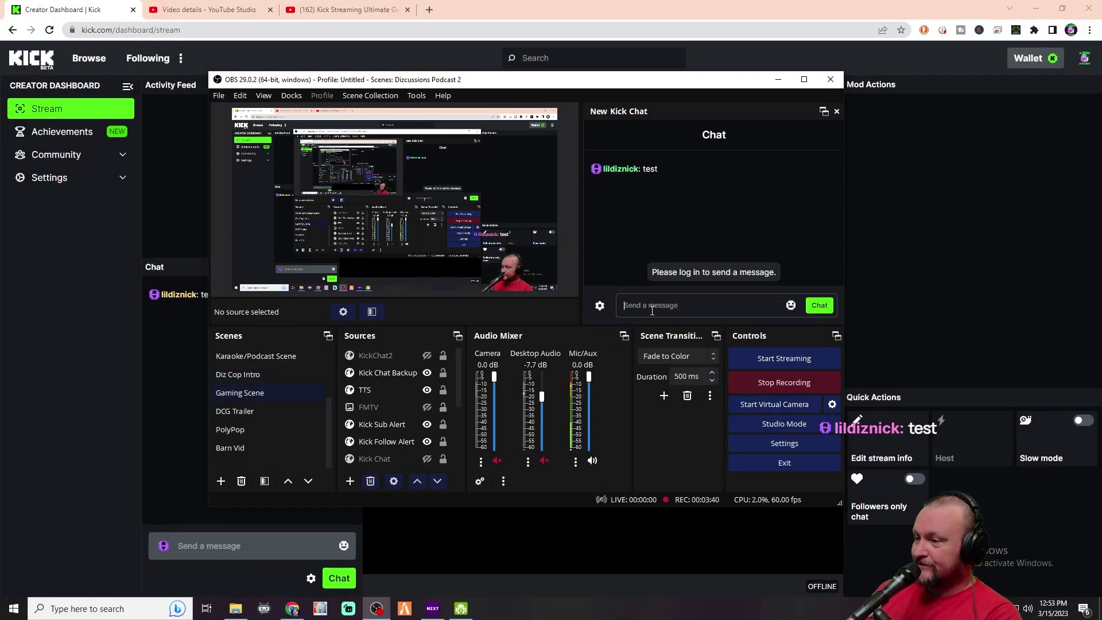